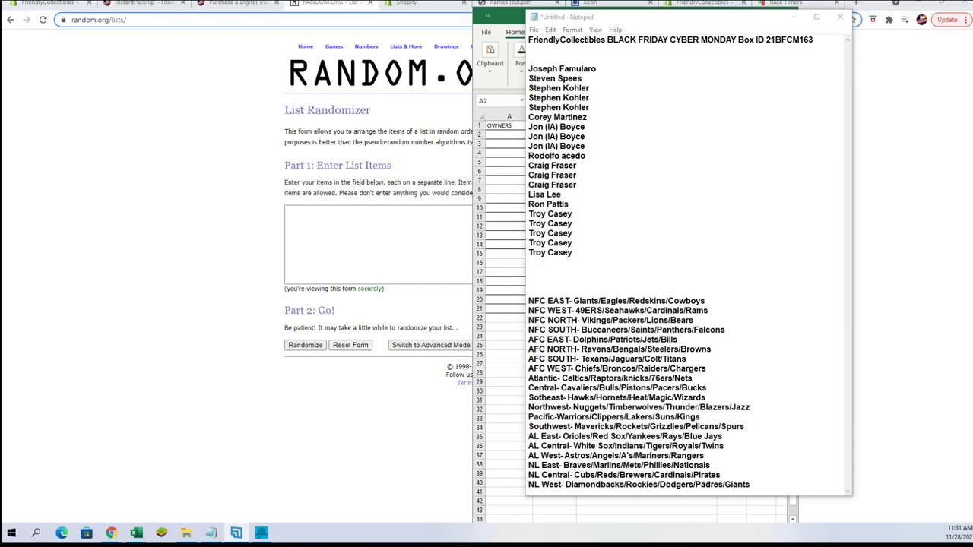
# Step: Copy the 20 owner names from Notepad into the RANDOM.ORG List Randomizer box
pyautogui.moveTo(572, 252)
pyautogui.mouseDown()
pyautogui.moveTo(589, 88)
pyautogui.moveTo(529, 68)
pyautogui.mouseUp()
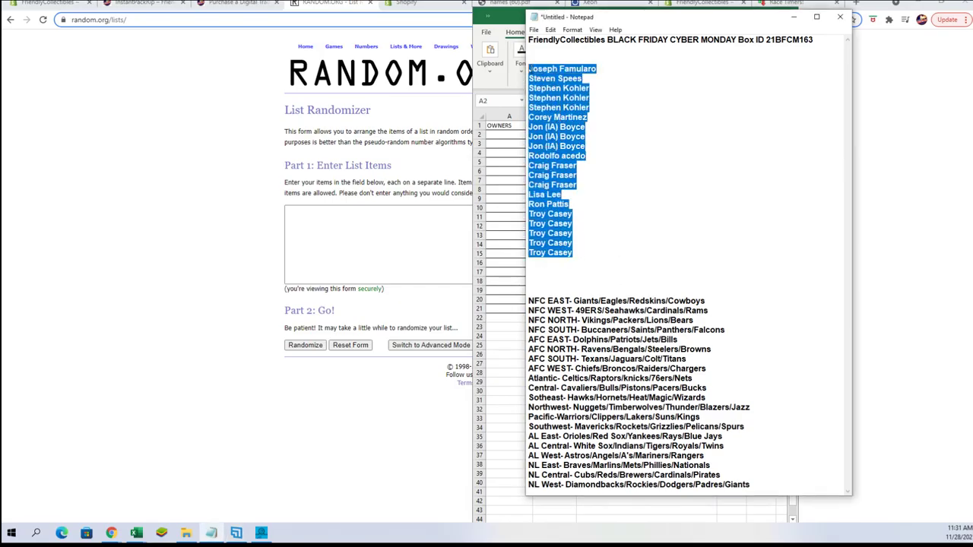
pyautogui.rightClick(547, 70)
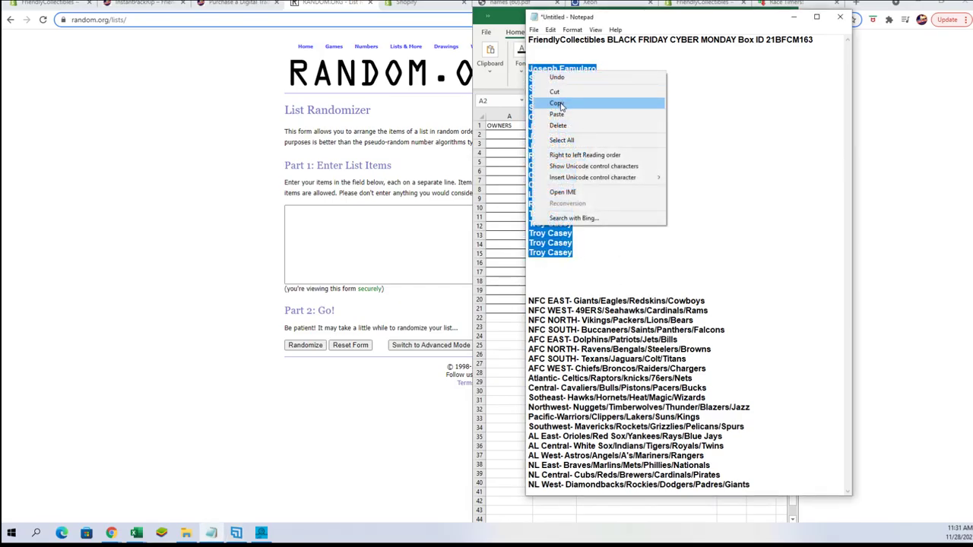
pyautogui.click(560, 105)
pyautogui.rightClick(349, 213)
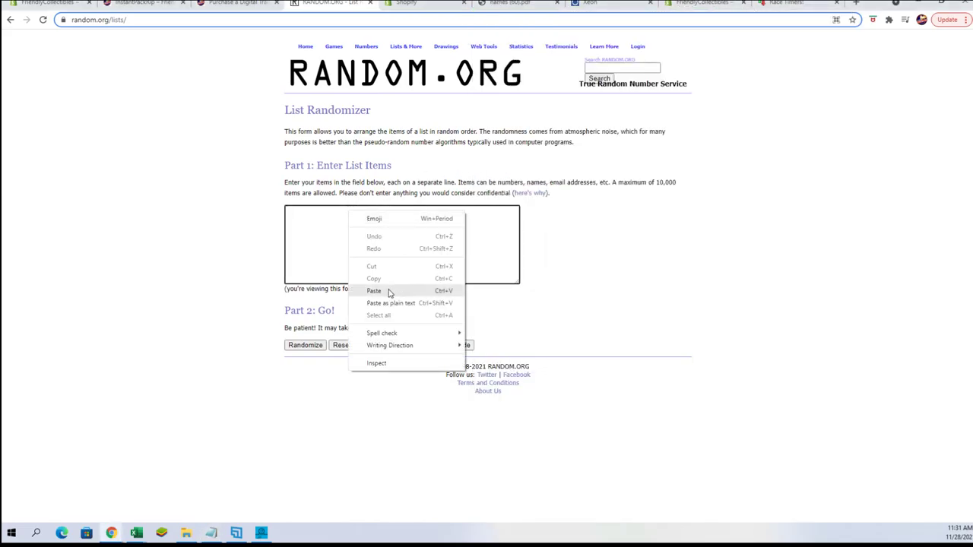
pyautogui.click(390, 293)
# Step: Randomize the owner list, then reshuffle it six more times with Again!
pyautogui.click(297, 347)
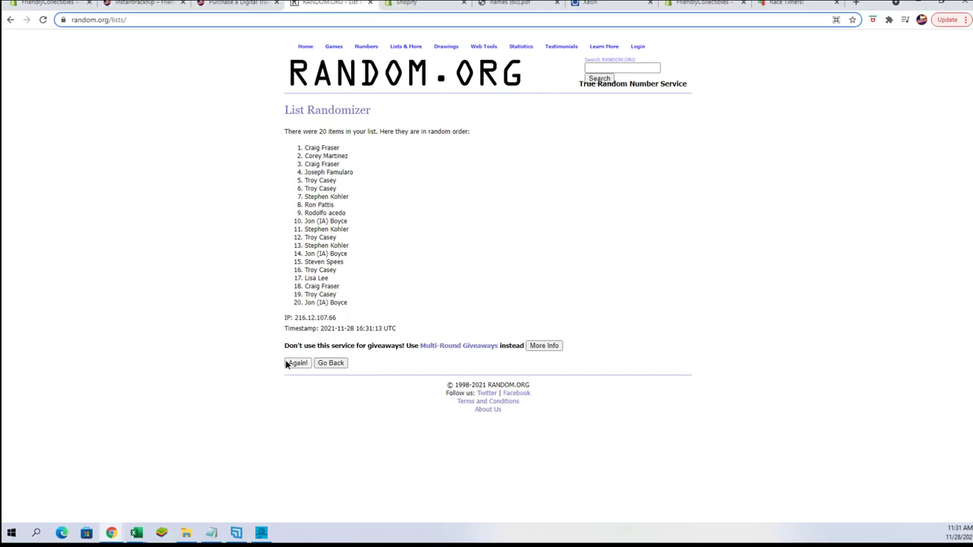
pyautogui.click(287, 364)
pyautogui.click(298, 382)
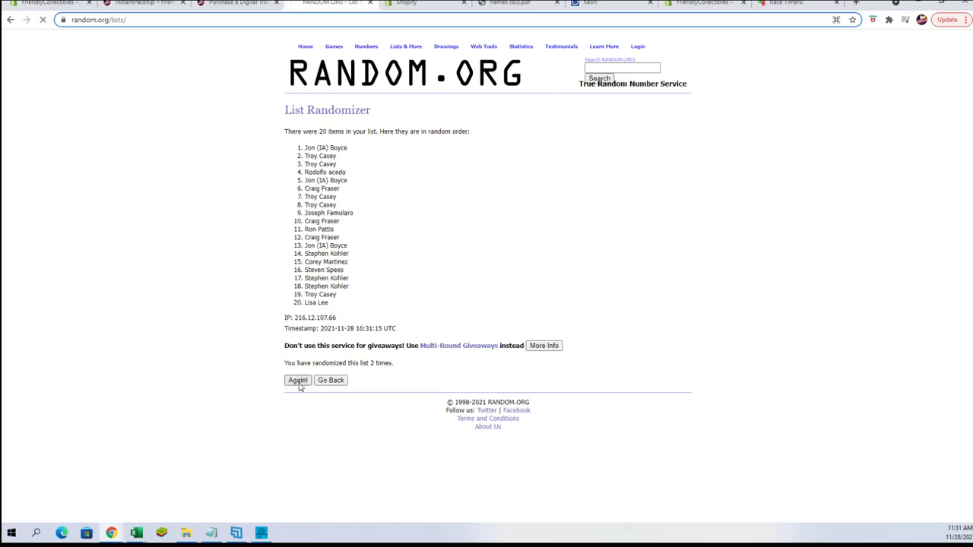
pyautogui.click(298, 384)
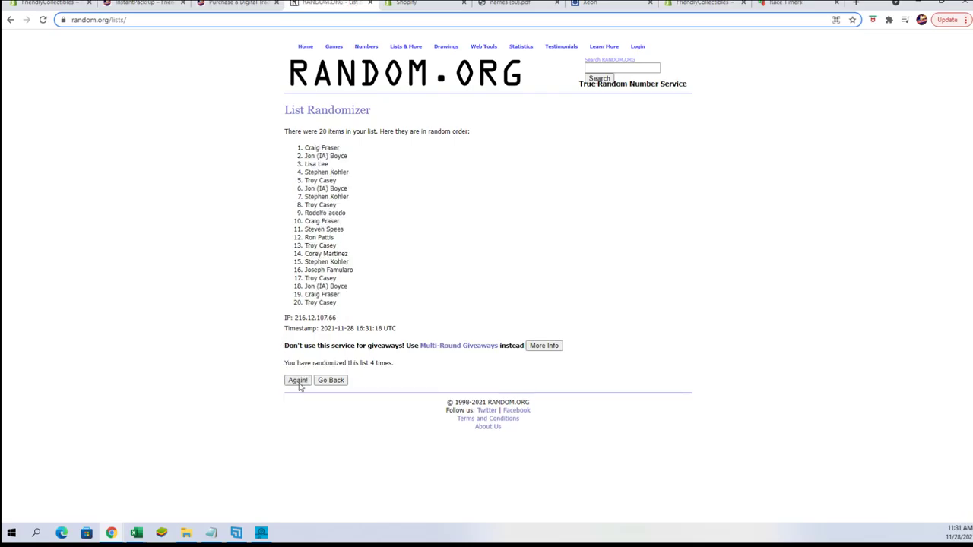
pyautogui.click(297, 380)
pyautogui.click(297, 381)
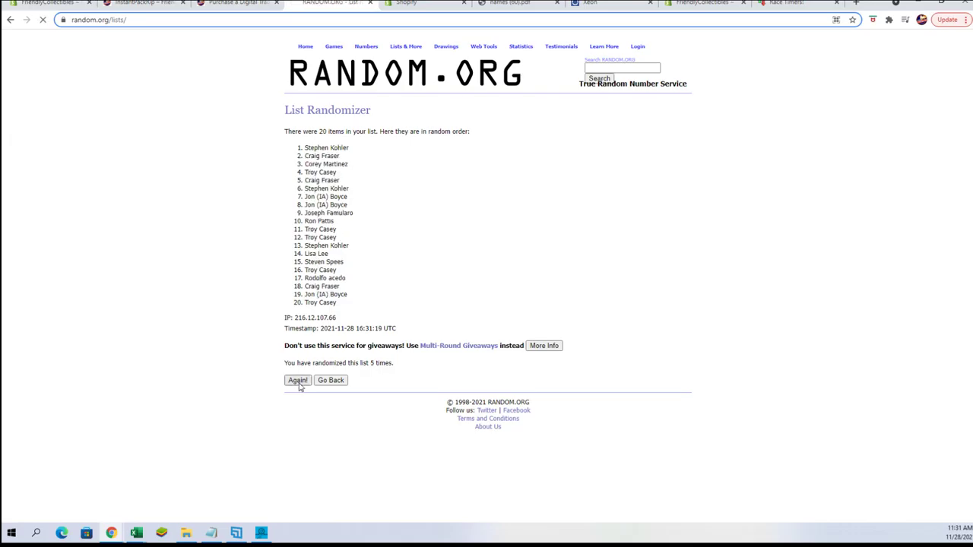
pyautogui.click(298, 382)
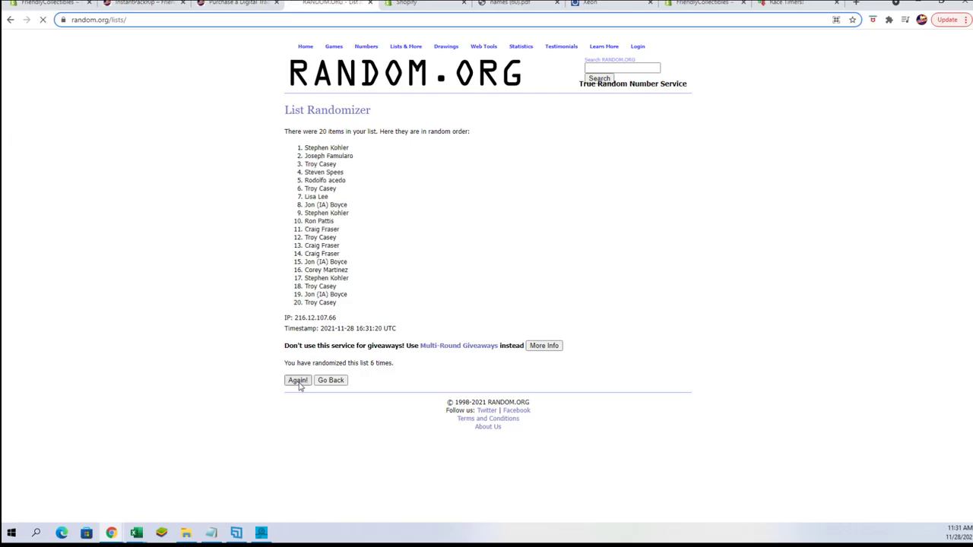
# Step: Copy the 20 shuffled names and paste them into A2:A21 under OWNERS in MASTER LIST
pyautogui.moveTo(348, 302)
pyautogui.mouseDown()
pyautogui.moveTo(306, 278)
pyautogui.moveTo(305, 146)
pyautogui.mouseUp()
pyautogui.rightClick(314, 155)
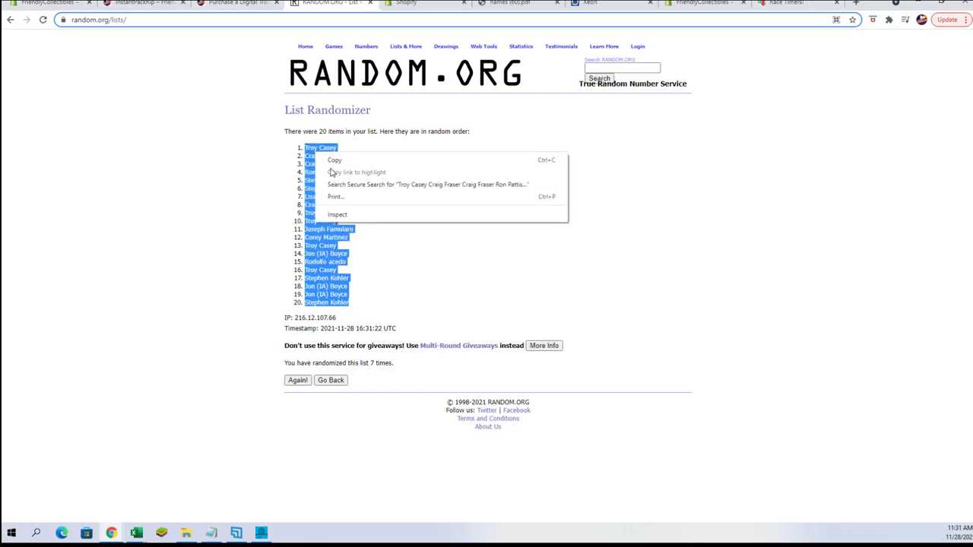
pyautogui.click(335, 162)
pyautogui.click(136, 532)
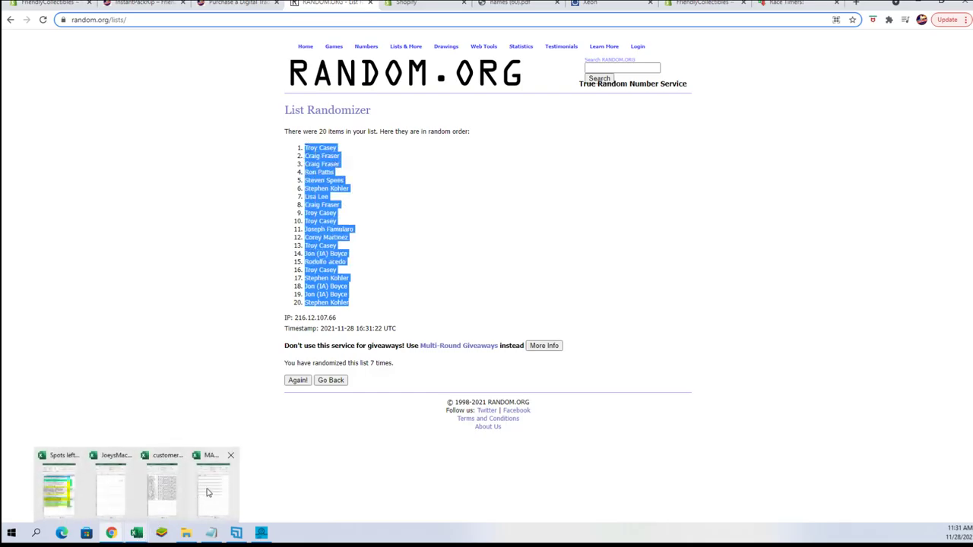
pyautogui.click(214, 480)
pyautogui.hotkey('ctrl', 'v')
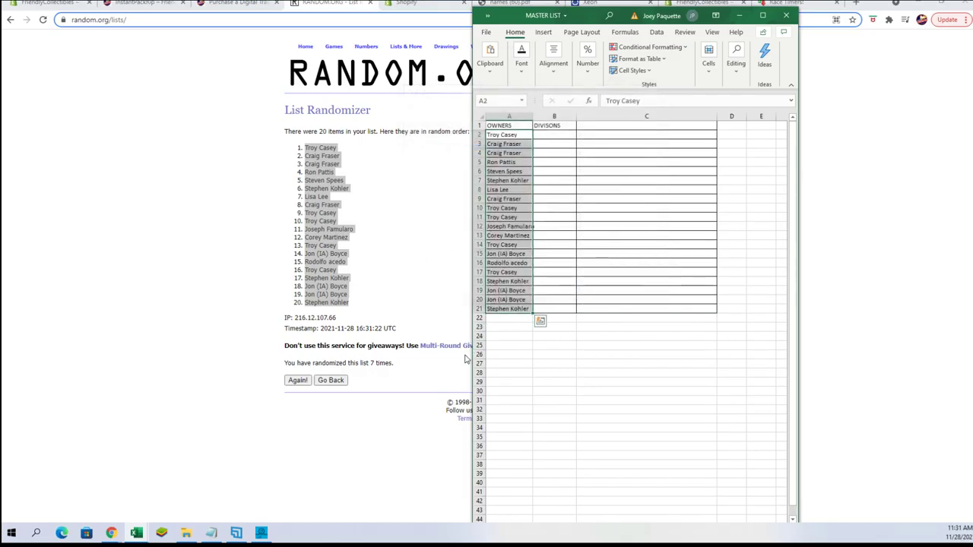
# Step: Copy the 20 sports division lines from Notepad into a fresh List Randomizer form
pyautogui.click(219, 534)
pyautogui.moveTo(529, 301)
pyautogui.mouseDown()
pyautogui.moveTo(699, 321)
pyautogui.moveTo(688, 484)
pyautogui.moveTo(761, 483)
pyautogui.mouseUp()
pyautogui.rightClick(667, 402)
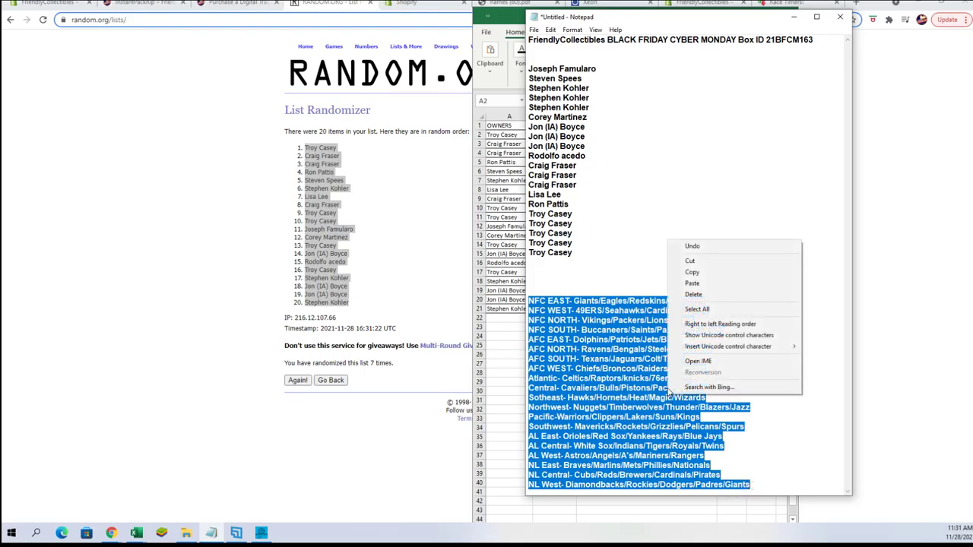
pyautogui.click(699, 277)
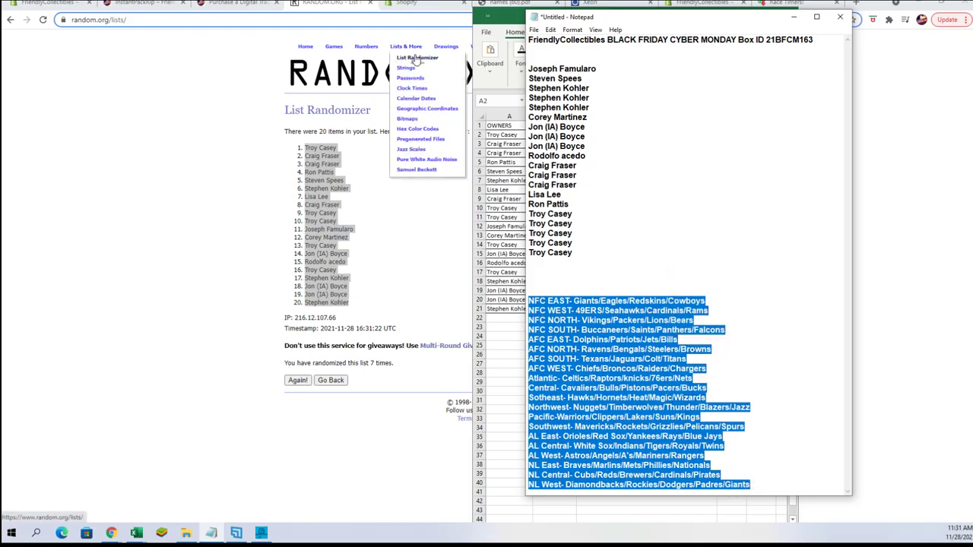
pyautogui.click(417, 60)
pyautogui.click(348, 223)
pyautogui.rightClick(348, 224)
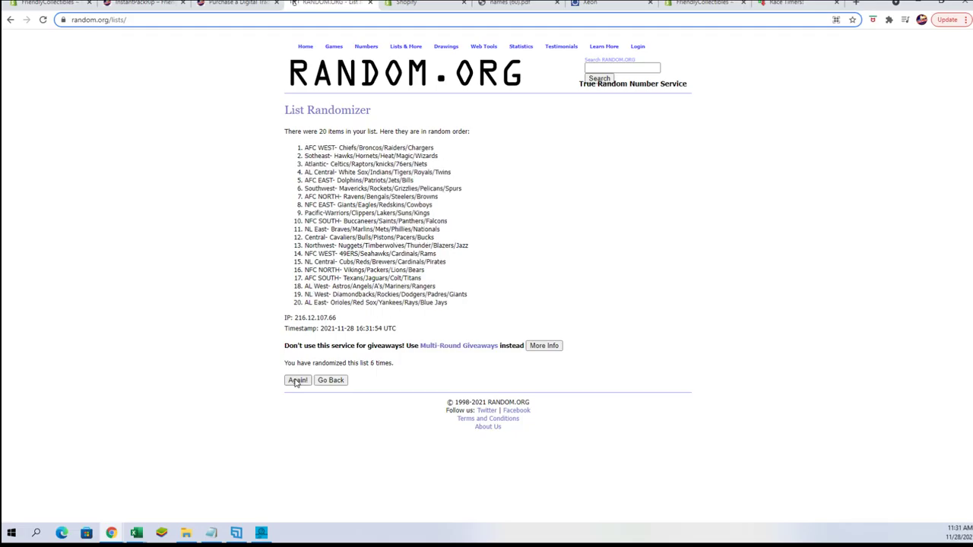
# Step: Reshuffle the divisions once more and copy the 20 shuffled lines
pyautogui.click(296, 382)
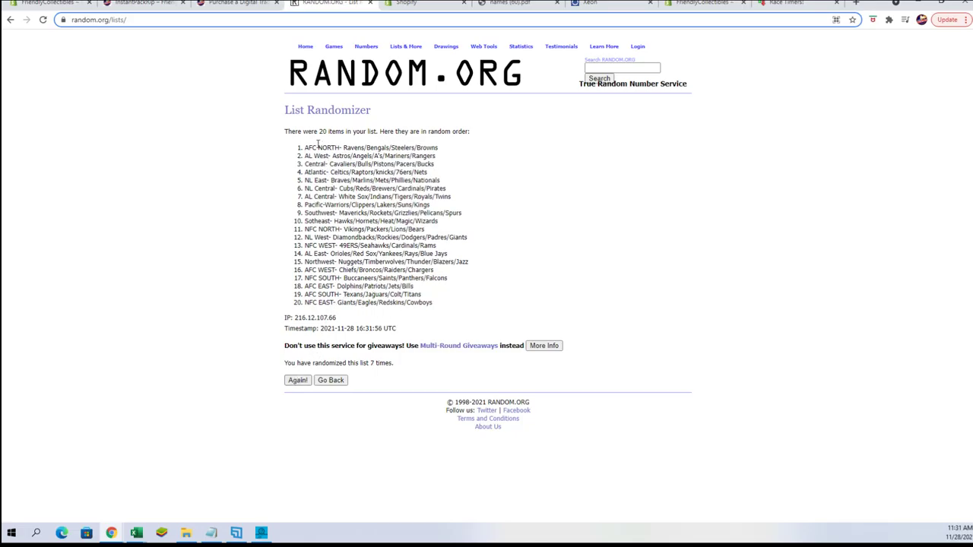
pyautogui.moveTo(307, 149)
pyautogui.mouseDown()
pyautogui.moveTo(434, 161)
pyautogui.moveTo(452, 270)
pyautogui.moveTo(426, 304)
pyautogui.moveTo(436, 312)
pyautogui.moveTo(434, 302)
pyautogui.mouseUp()
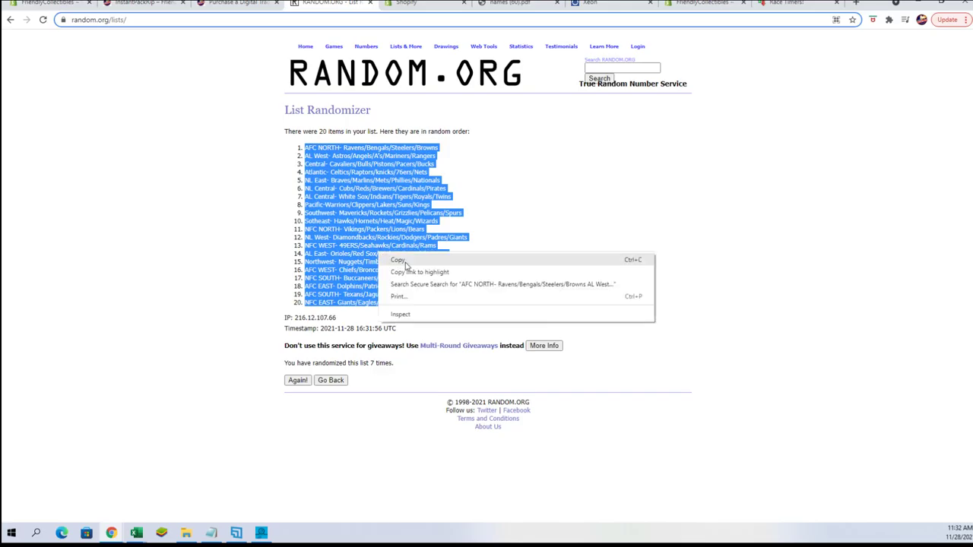
pyautogui.rightClick(378, 254)
pyautogui.click(407, 263)
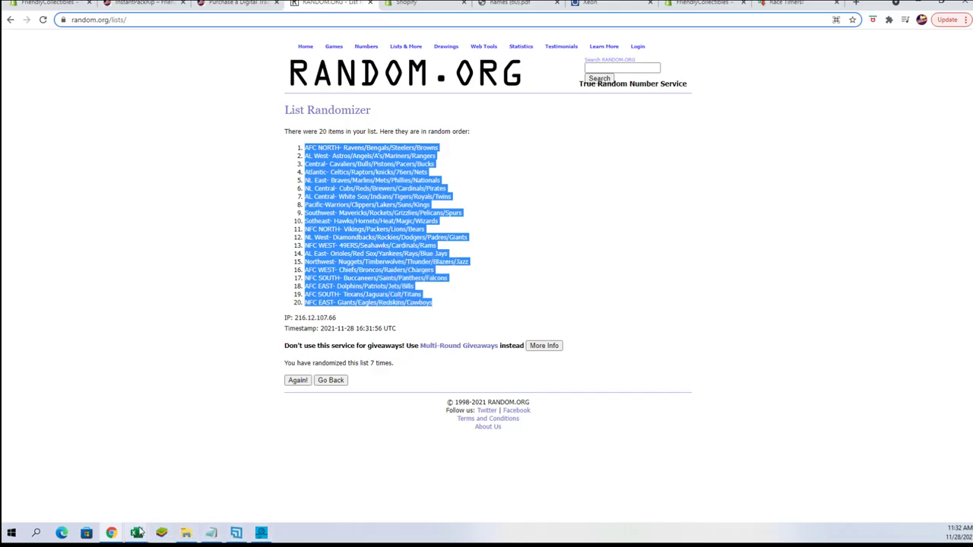
# Step: Paste Special the divisions as unformatted text starting at B2 in MASTER LIST
pyautogui.moveTo(152, 525)
pyautogui.click(213, 486)
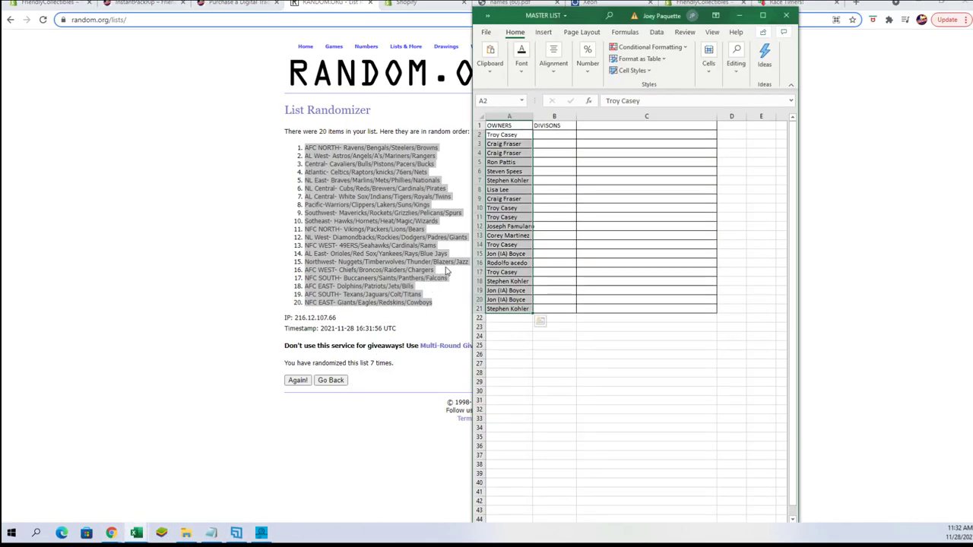
pyautogui.click(545, 134)
pyautogui.rightClick(545, 134)
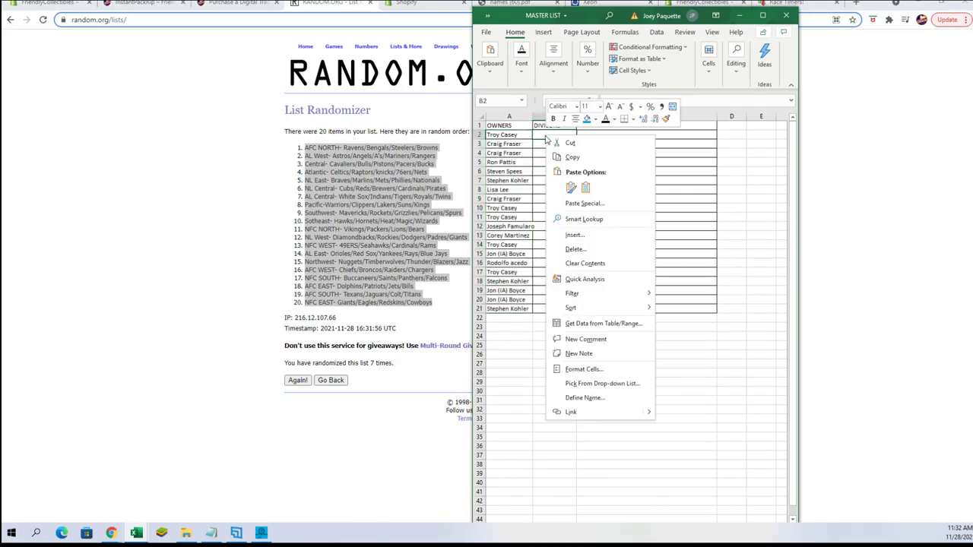
pyautogui.click(587, 202)
pyautogui.click(505, 144)
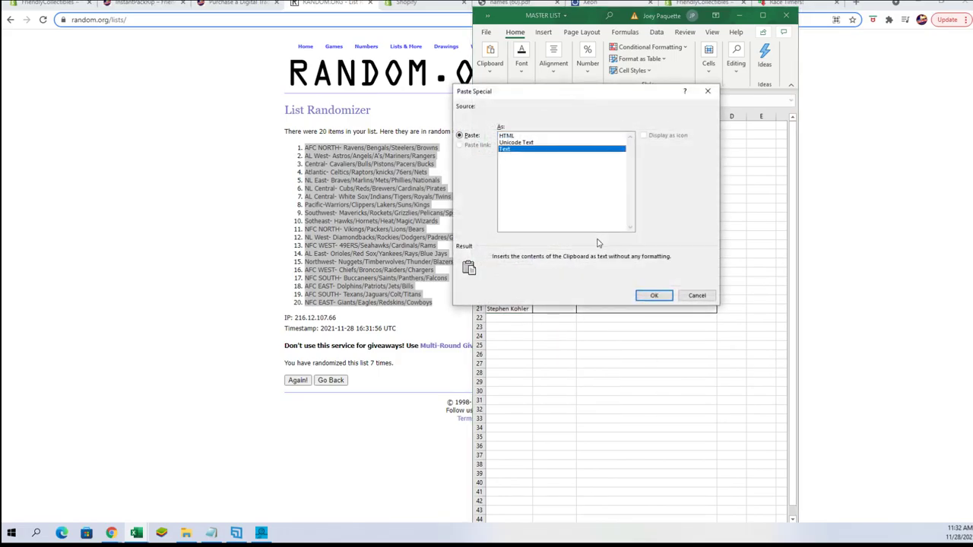
pyautogui.click(652, 294)
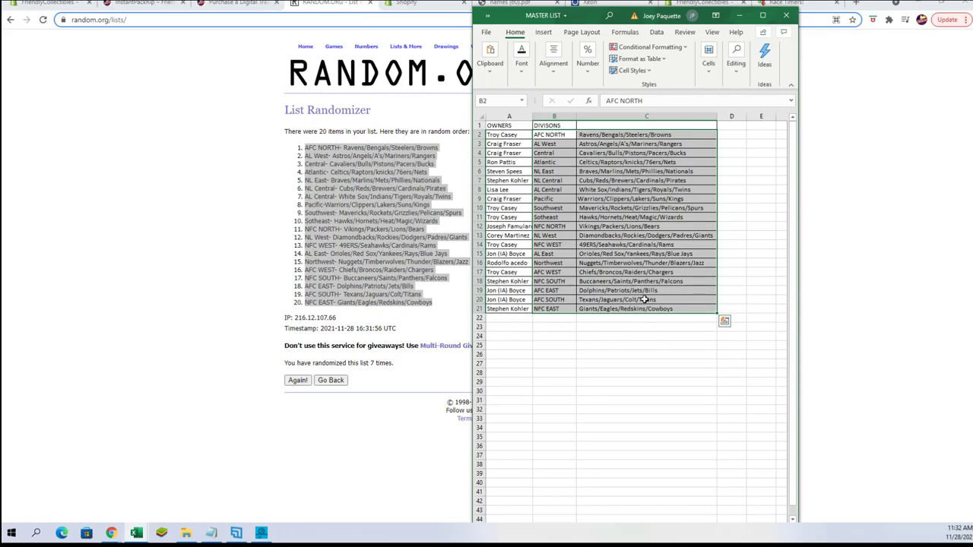